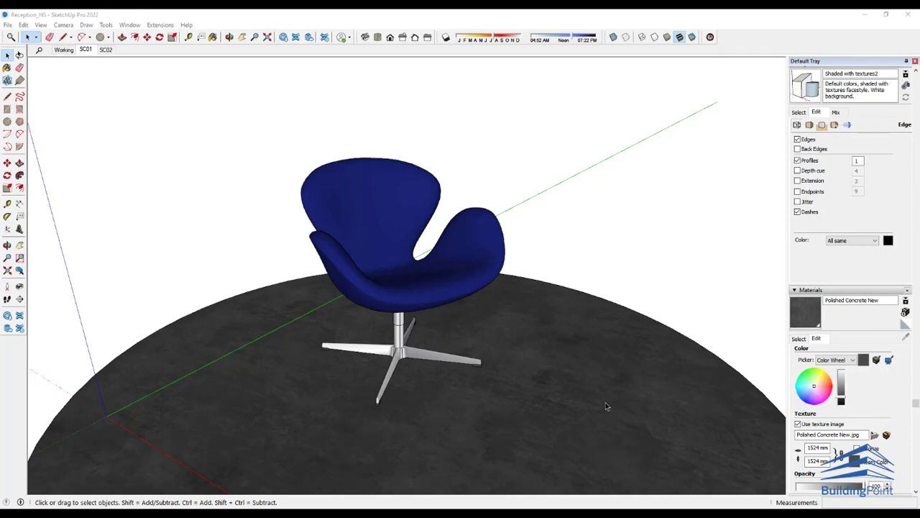
Orbit around the blue chair, then briefly open and close the 3D Warehouse window.
key(o)
drag(534, 358, 612, 383)
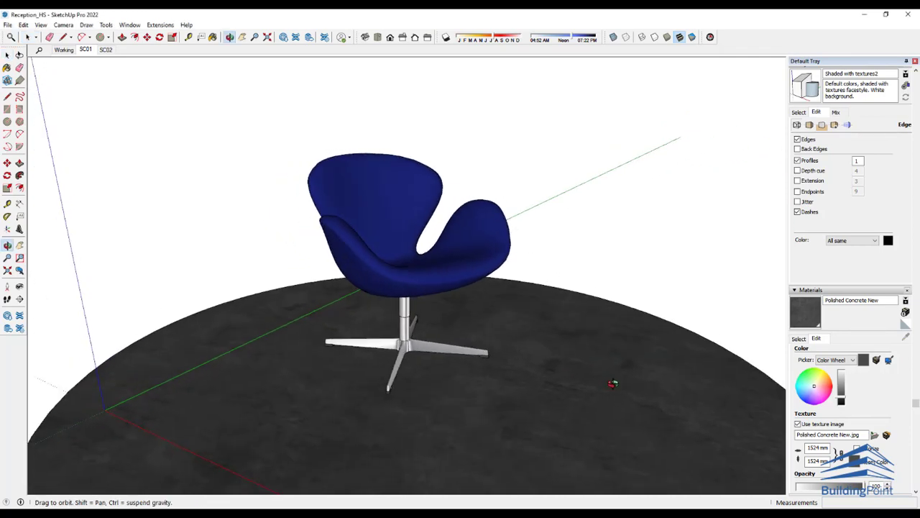
key(space)
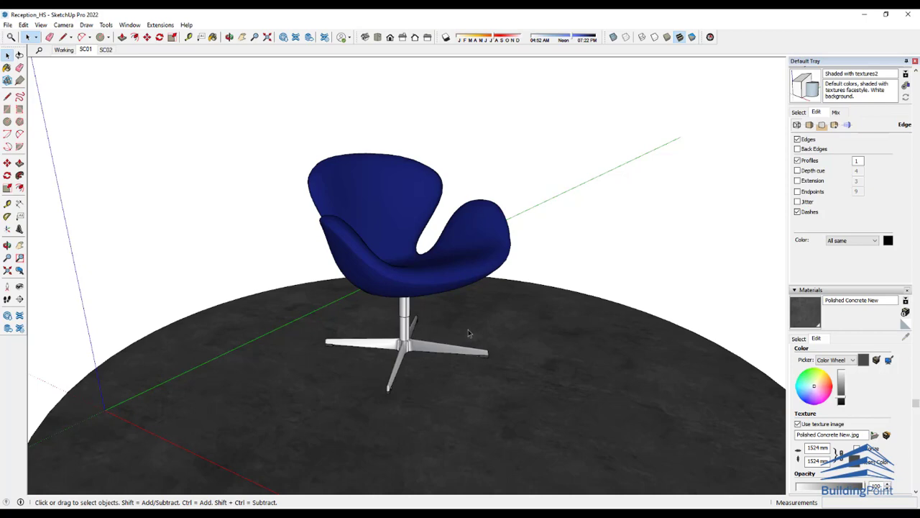
middle_drag(468, 333, 446, 314)
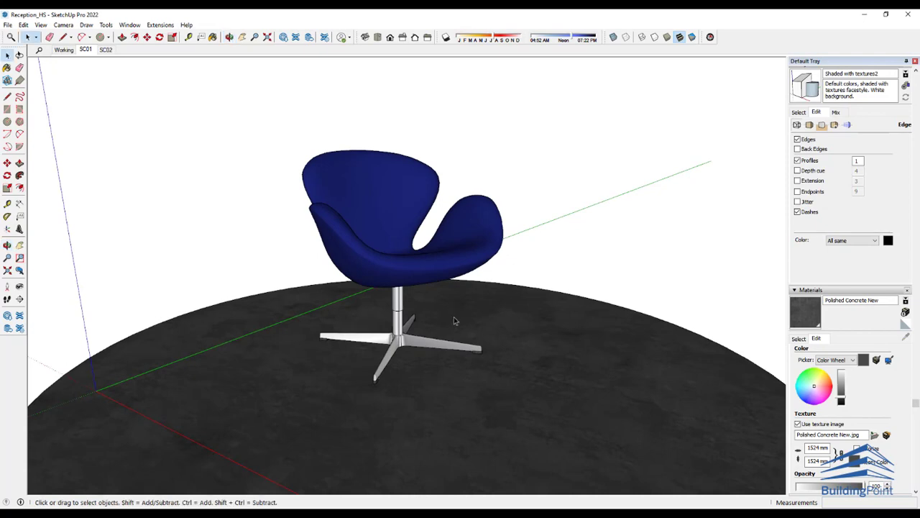
click(128, 27)
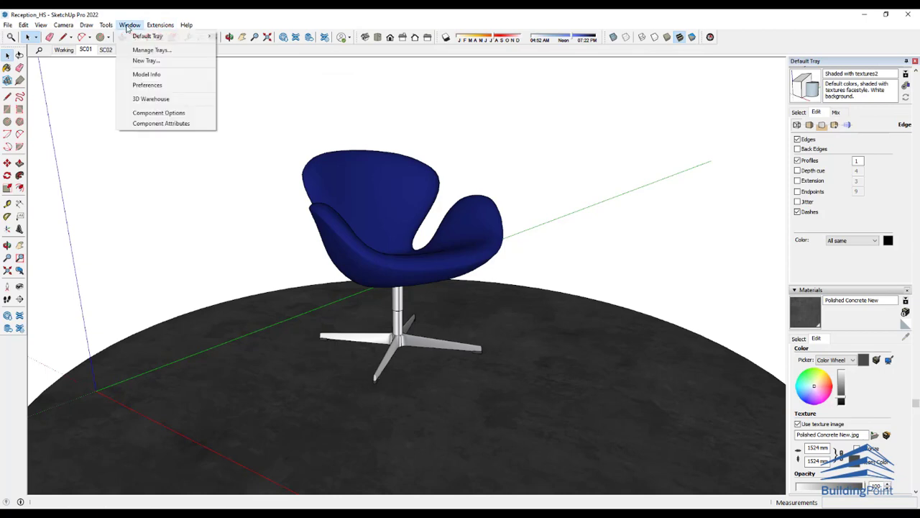
click(152, 100)
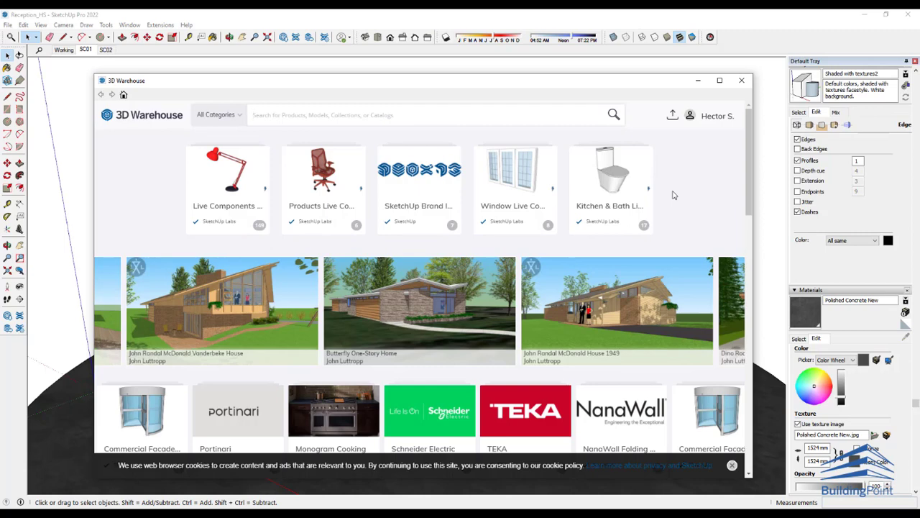
click(742, 82)
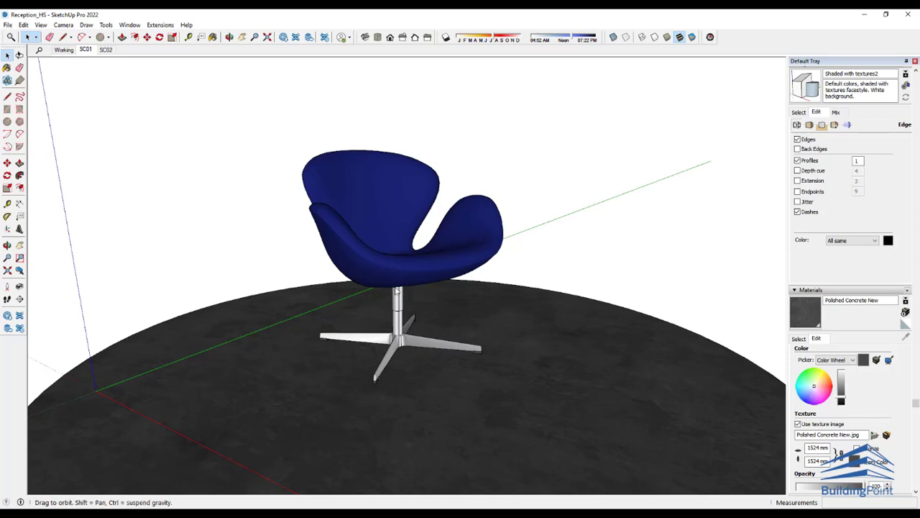
Orbit and zoom around the chair, looking down from above and then from further out.
right_click(410, 248)
key(o)
drag(379, 246, 415, 249)
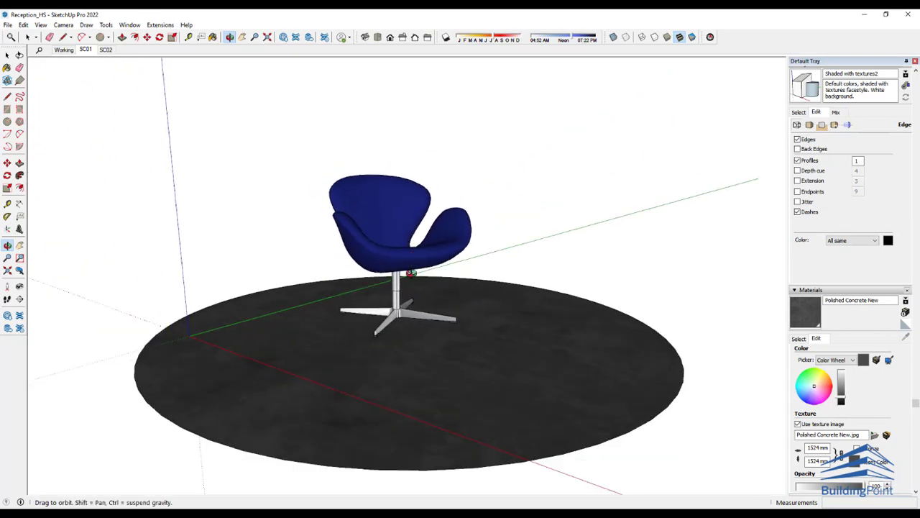
scroll(408, 289, up, 4)
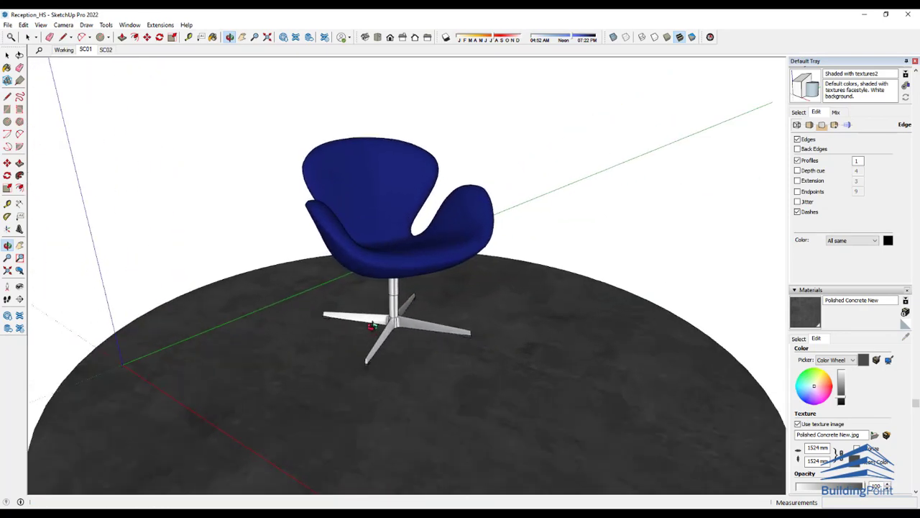
scroll(374, 328, down, 4)
drag(405, 339, 447, 342)
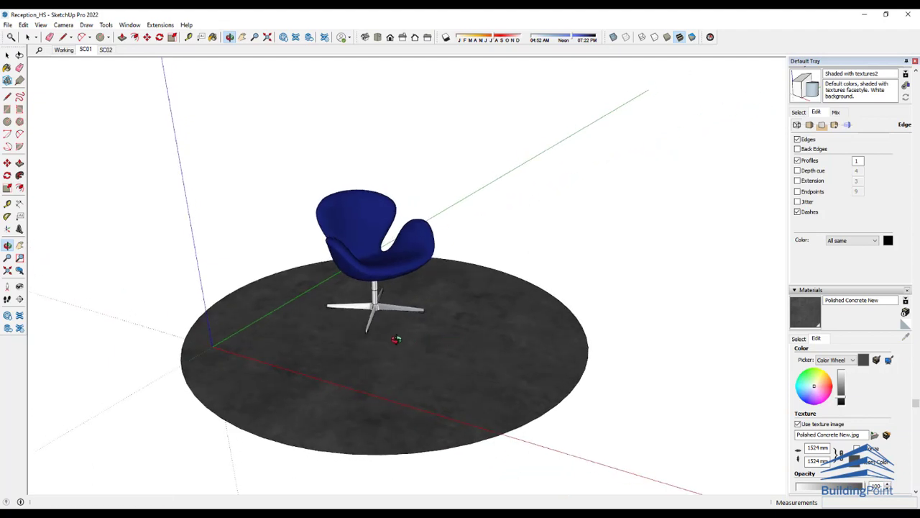
scroll(397, 343, up, 2)
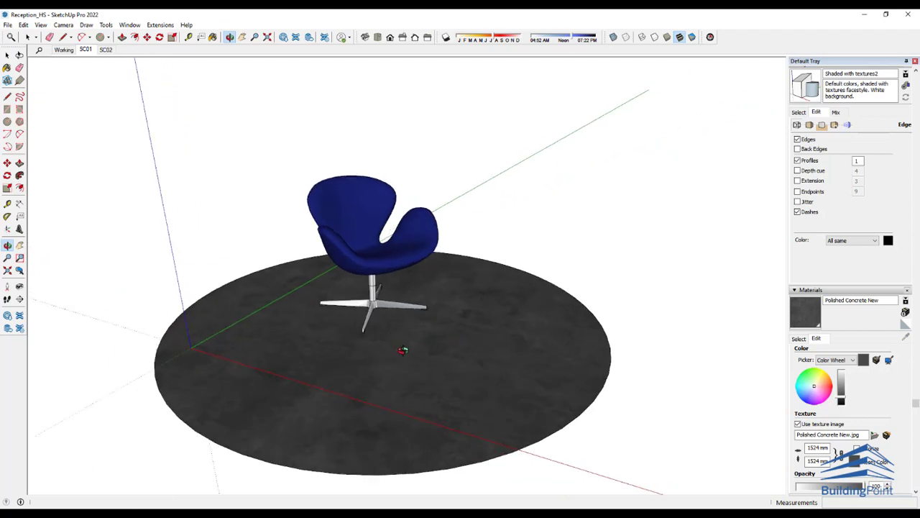
scroll(437, 367, down, 3)
drag(437, 366, 359, 334)
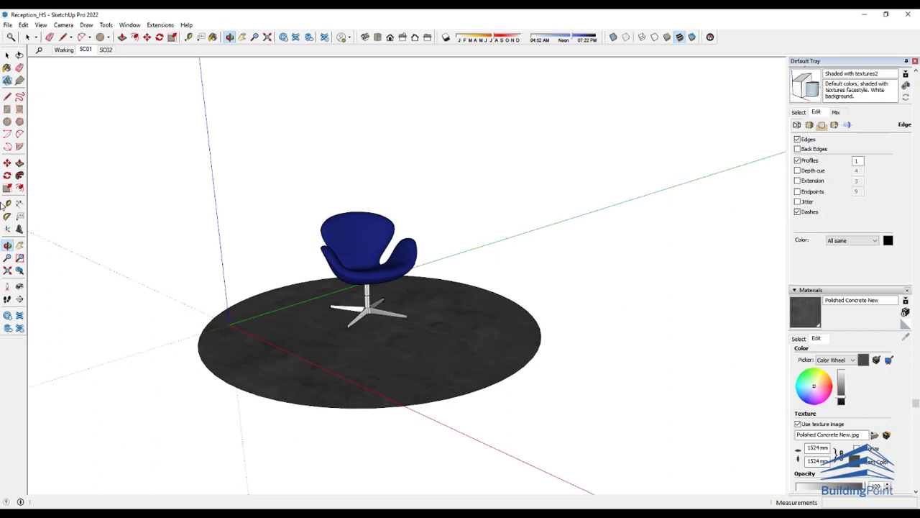
Cancel a circle started beside the floor and orbit until the floor disc looks flatter.
key(c)
click(532, 269)
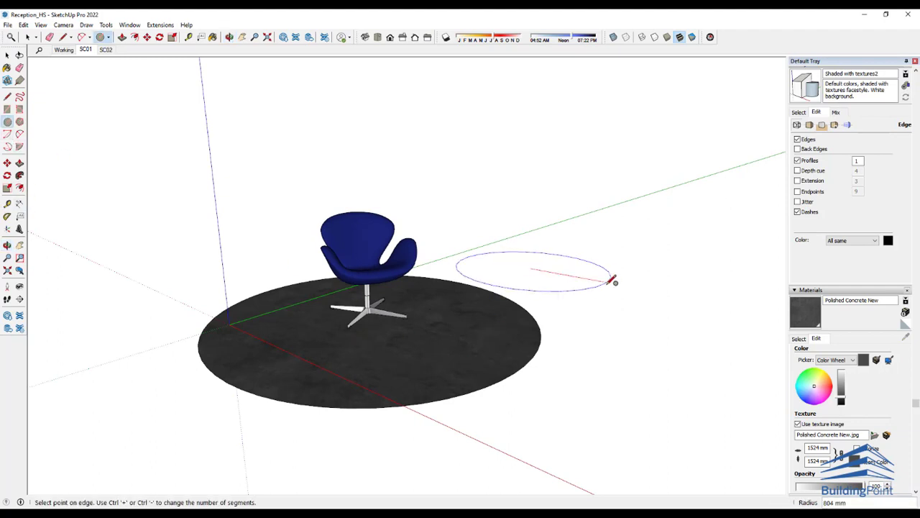
key(Escape)
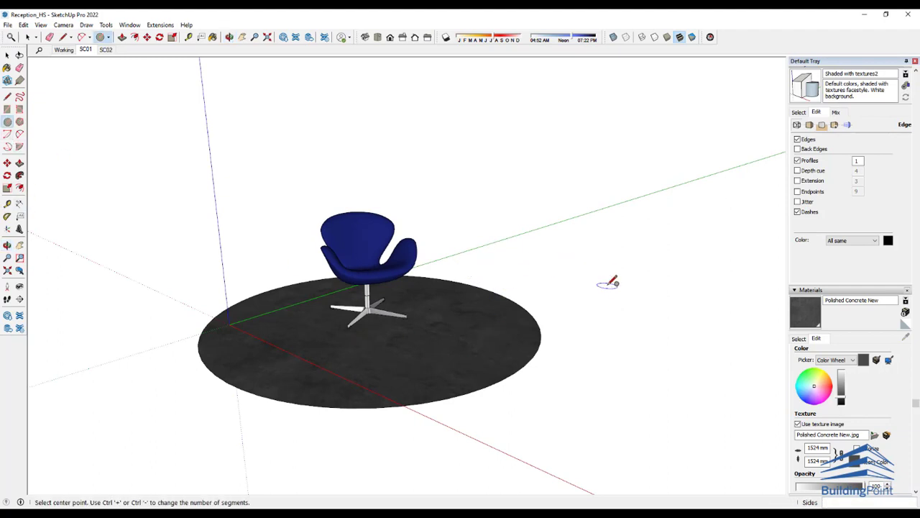
mouse_move(392, 362)
middle_down()
mouse_move(432, 382)
mouse_move(459, 365)
middle_up()
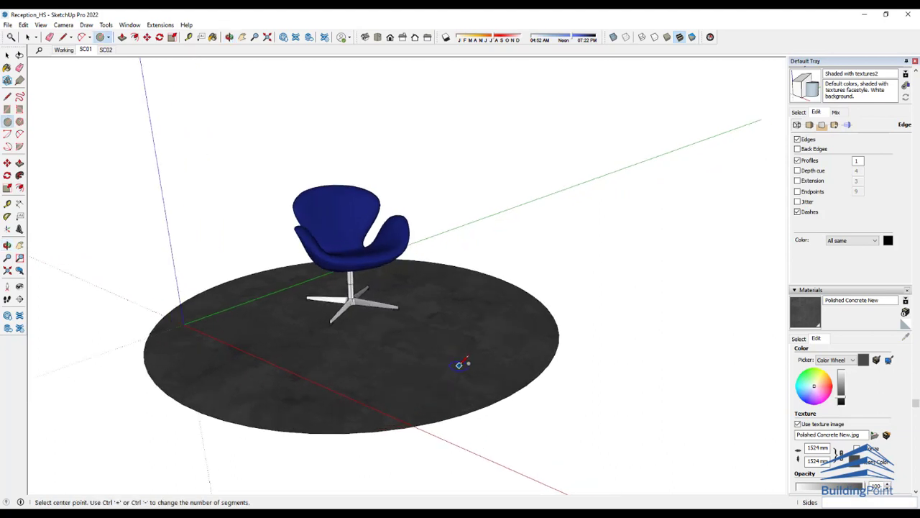
scroll(203, 342, up, 2)
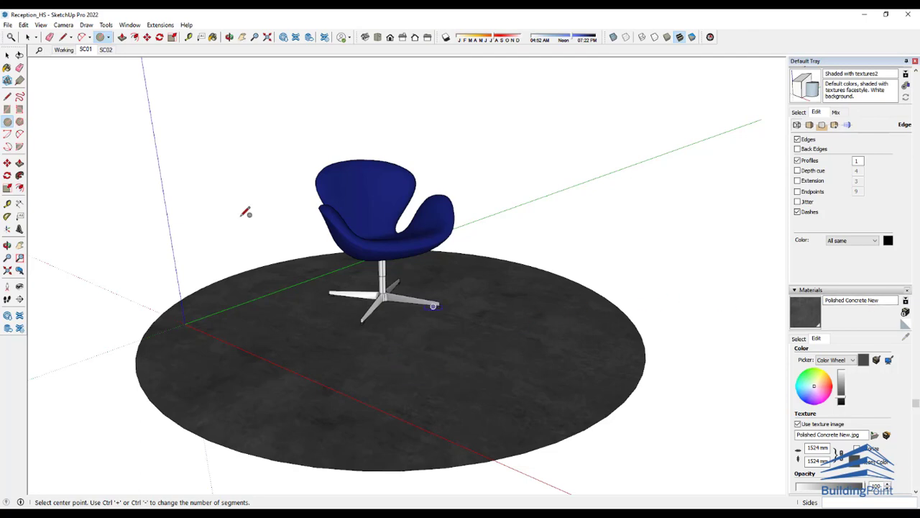
middle_drag(243, 262, 422, 278)
scroll(369, 249, up, 1)
scroll(370, 249, down, 2)
scroll(409, 281, up, 3)
scroll(410, 281, down, 3)
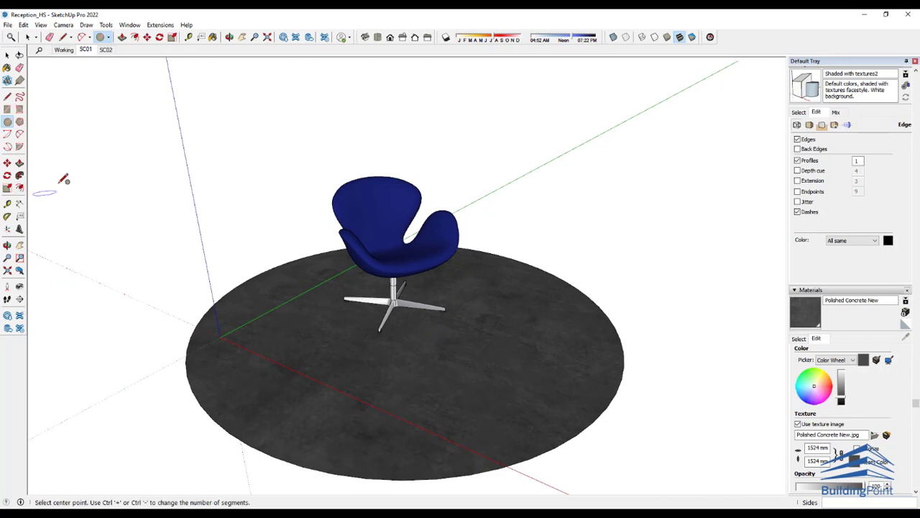
Copy the blue chair 1080 mm straight up the blue axis with Move and Ctrl.
key(space)
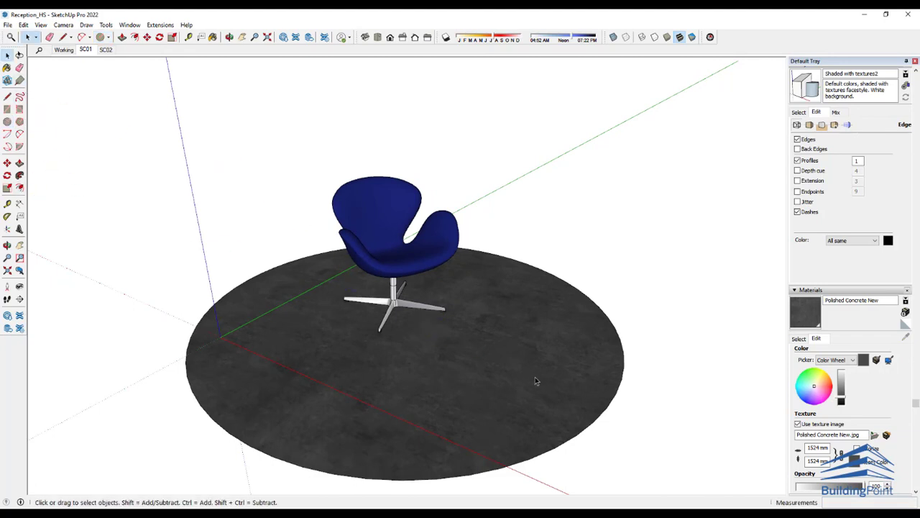
click(372, 268)
scroll(428, 316, down, 2)
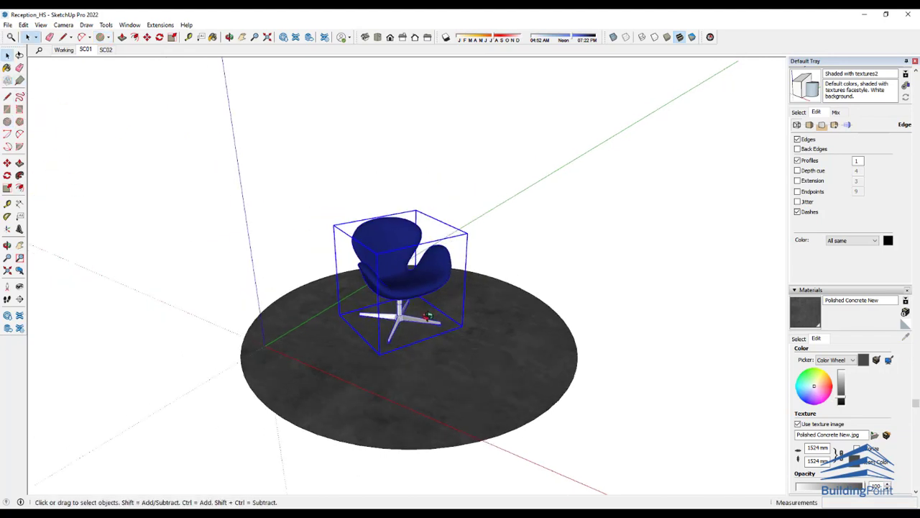
key(m)
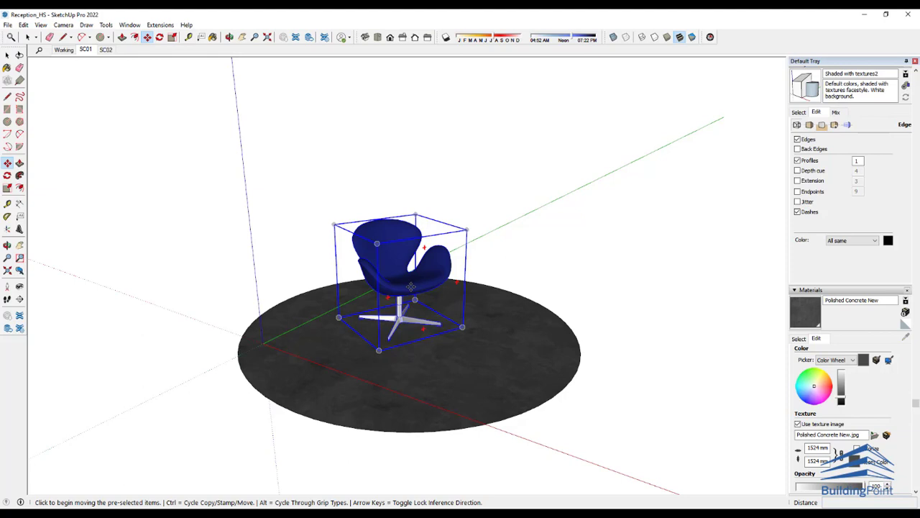
click(409, 286)
key(ctrl)
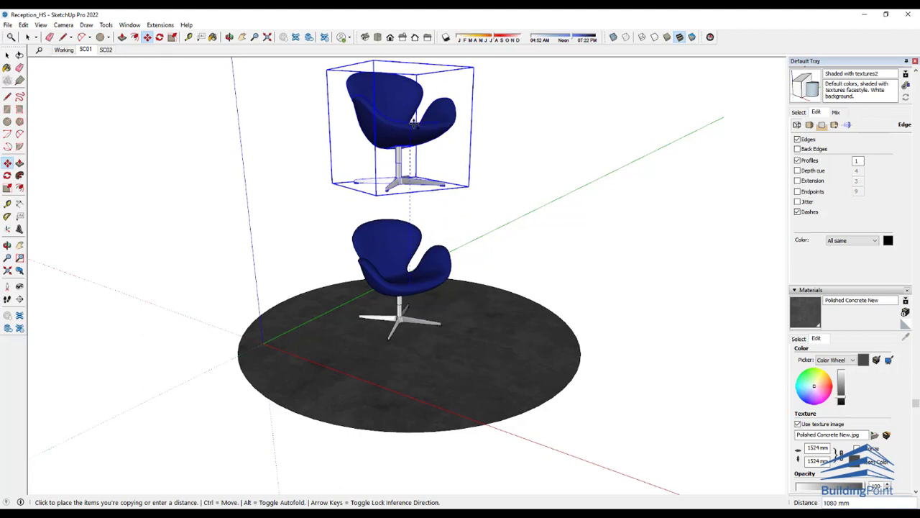
click(413, 126)
middle_drag(424, 288, 430, 338)
scroll(430, 338, down, 3)
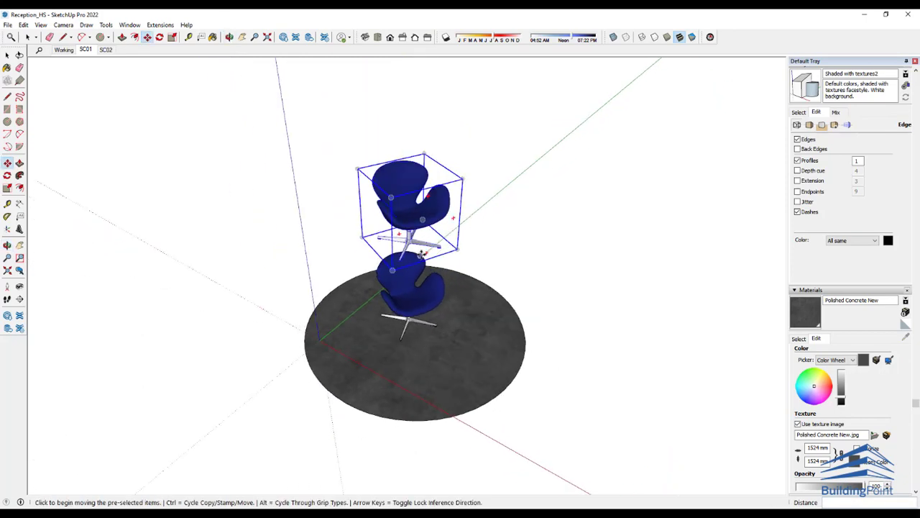
Flip the copied chair upside down by scaling it vertically from its bottom.
key(s)
middle_drag(424, 215, 431, 206)
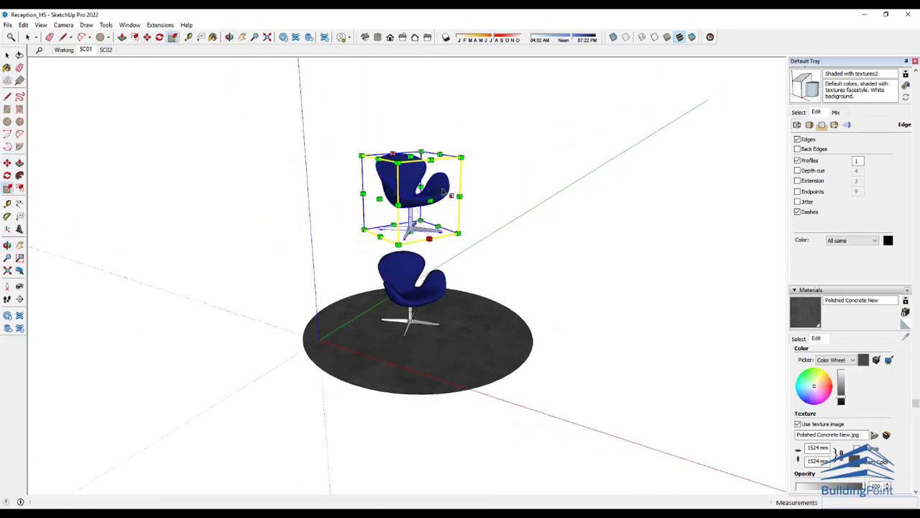
click(410, 231)
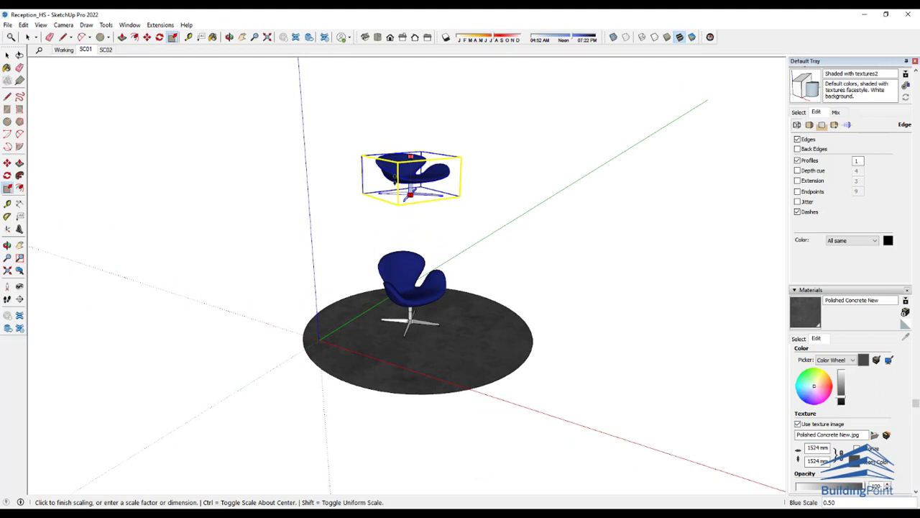
scroll(401, 230, down, 2)
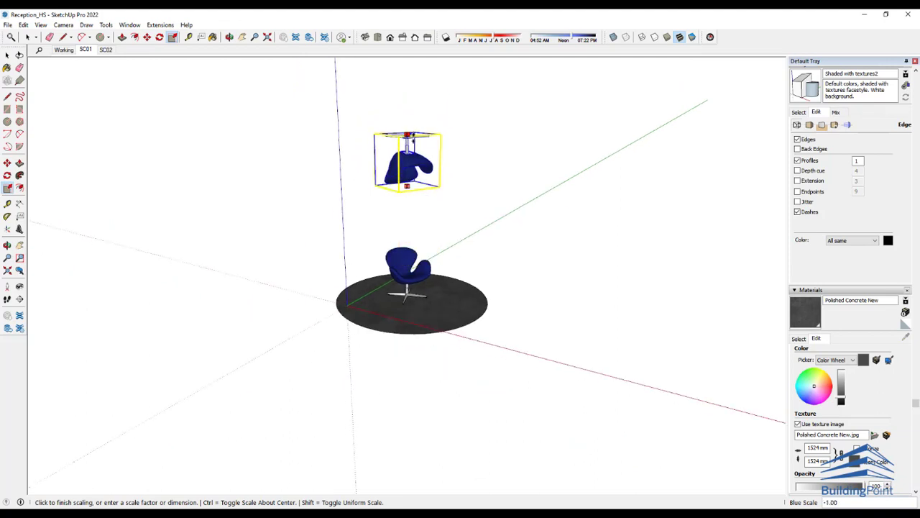
click(407, 186)
scroll(407, 130, up, 3)
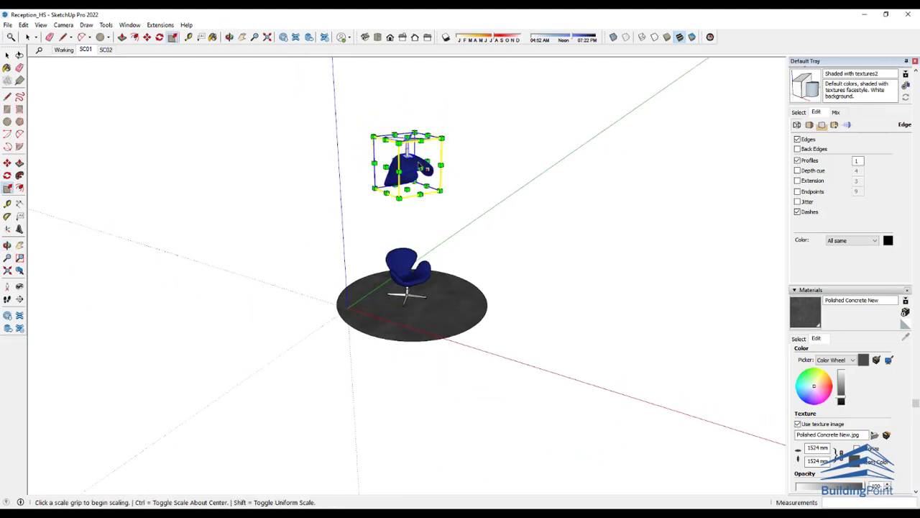
scroll(390, 142, up, 5)
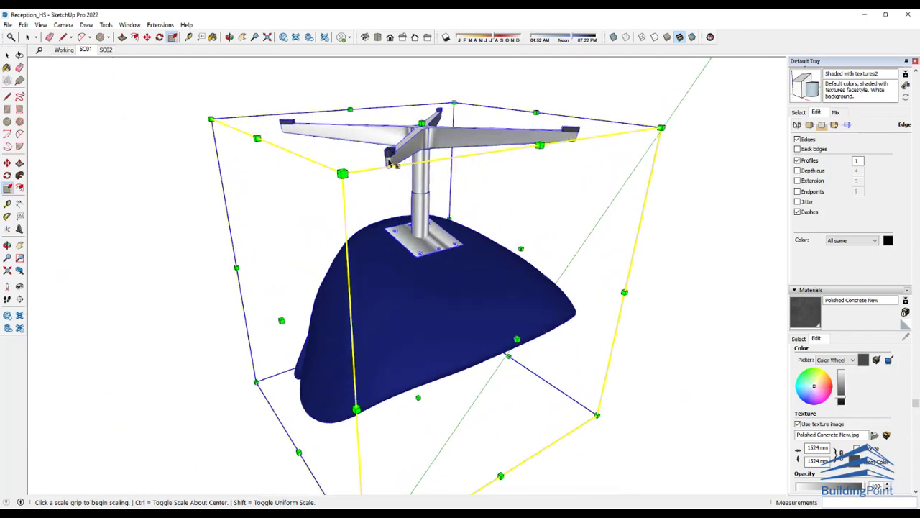
Move the flipped chair down the blue axis to sit beneath the rug, then return to Select.
click(7, 162)
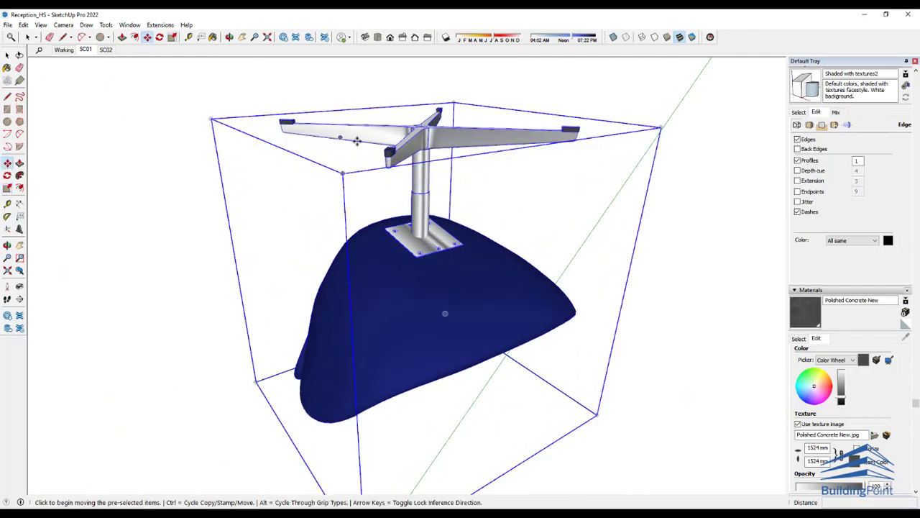
click(391, 151)
scroll(390, 173, down, 4)
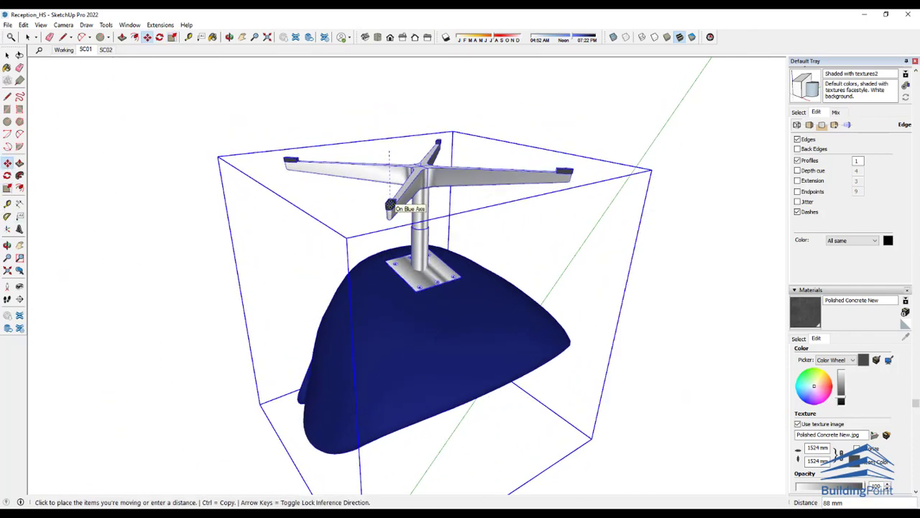
scroll(391, 205, down, 5)
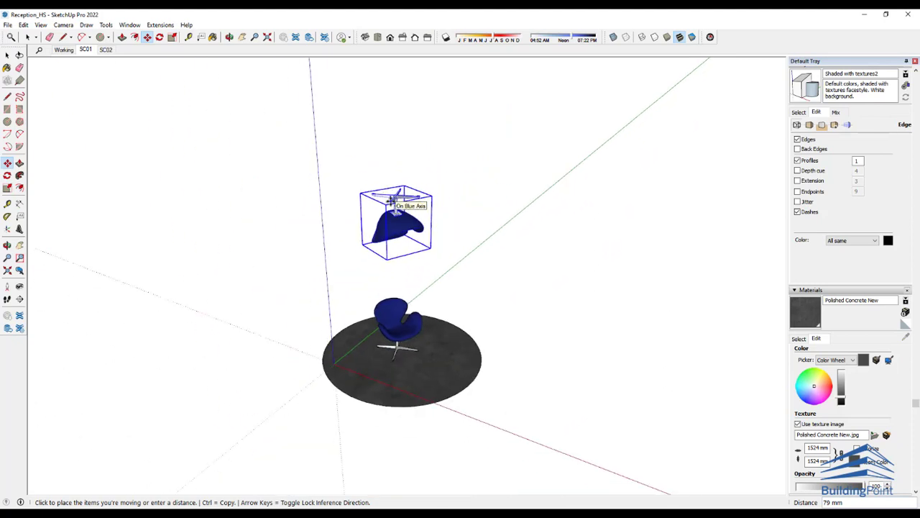
scroll(431, 388, down, 4)
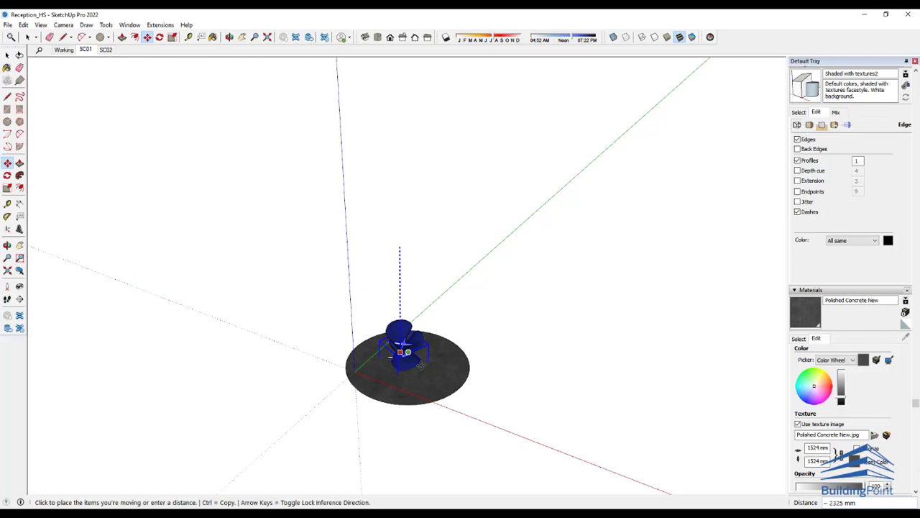
middle_drag(440, 371, 429, 217)
click(432, 226)
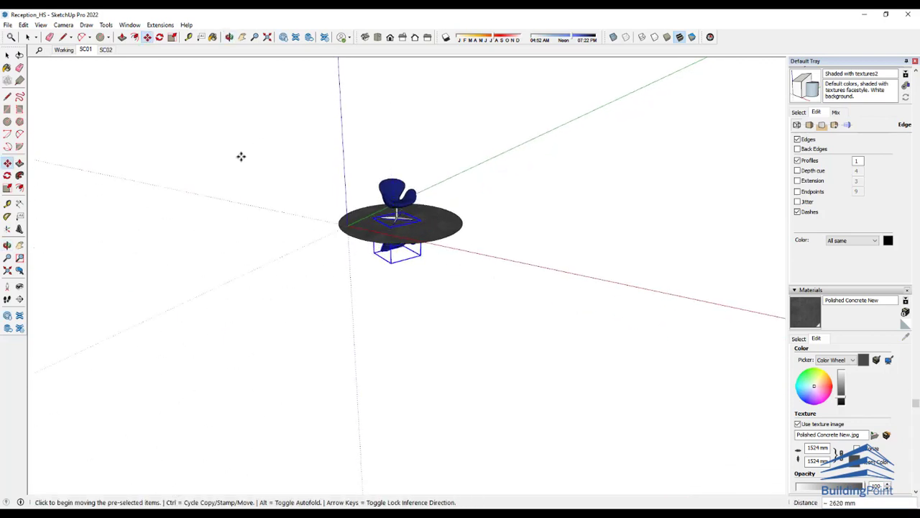
click(9, 57)
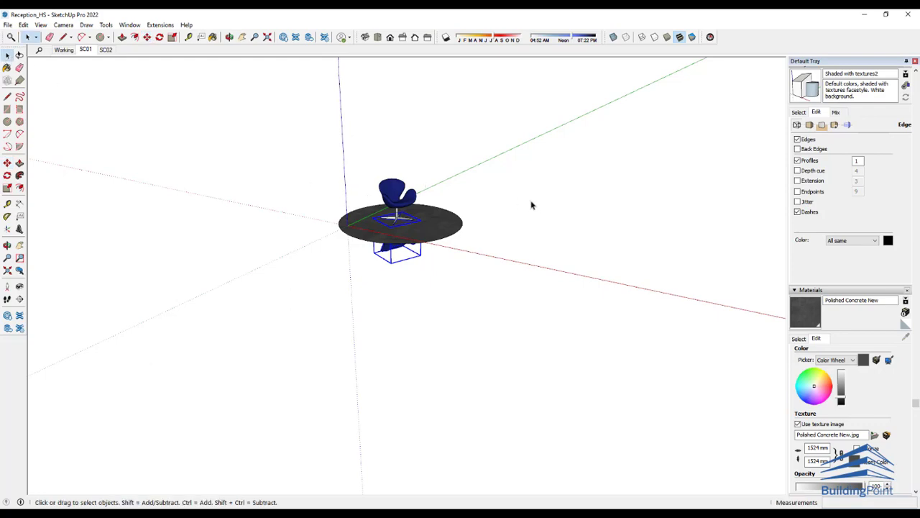
Deselect the chair, view from below the rug, and load Polished Concrete New to reveal its Opacity setting.
click(489, 197)
scroll(374, 216, up, 5)
middle_drag(303, 294, 319, 308)
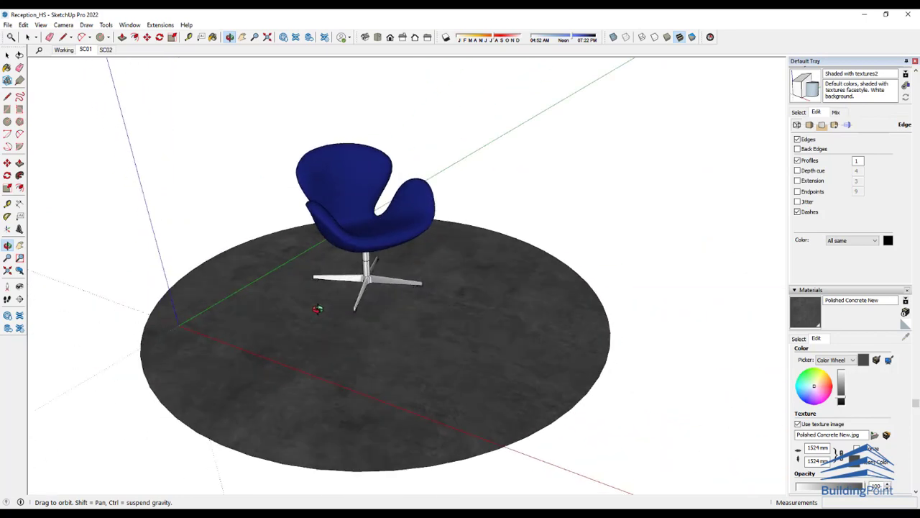
scroll(281, 260, up, 2)
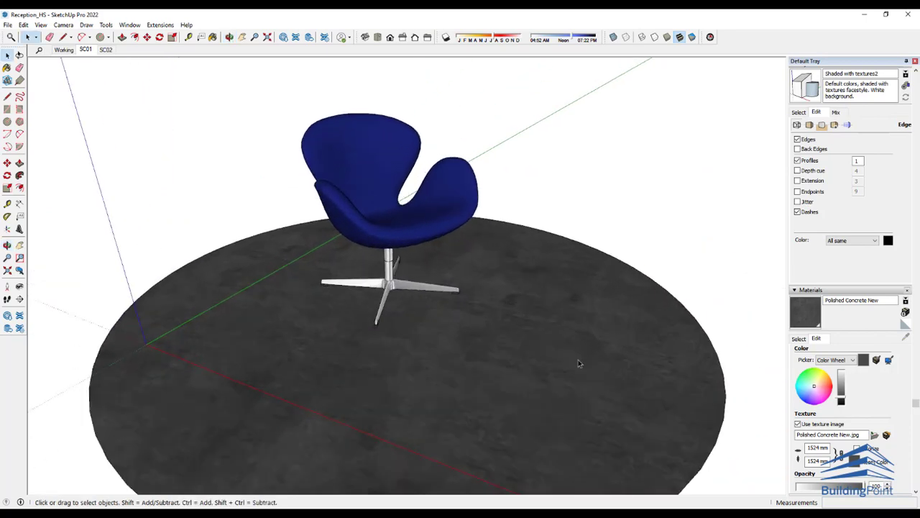
click(811, 317)
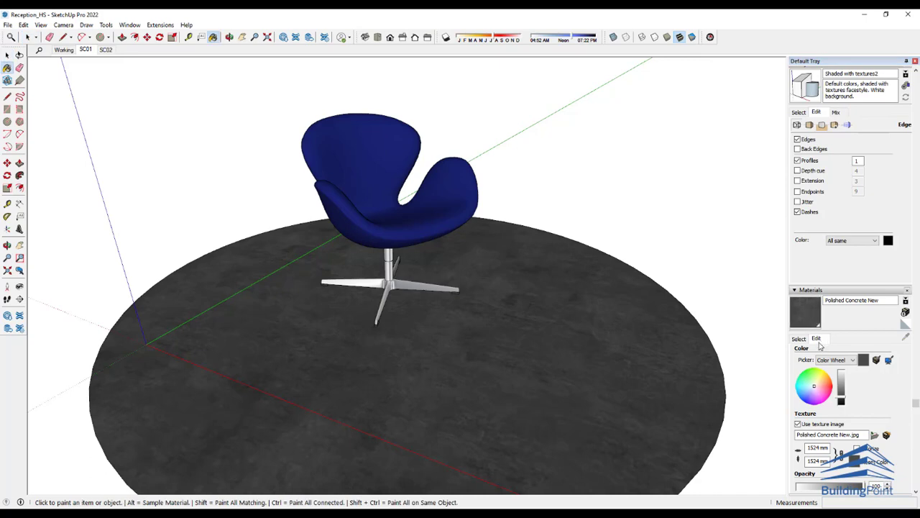
scroll(827, 323, down, 1)
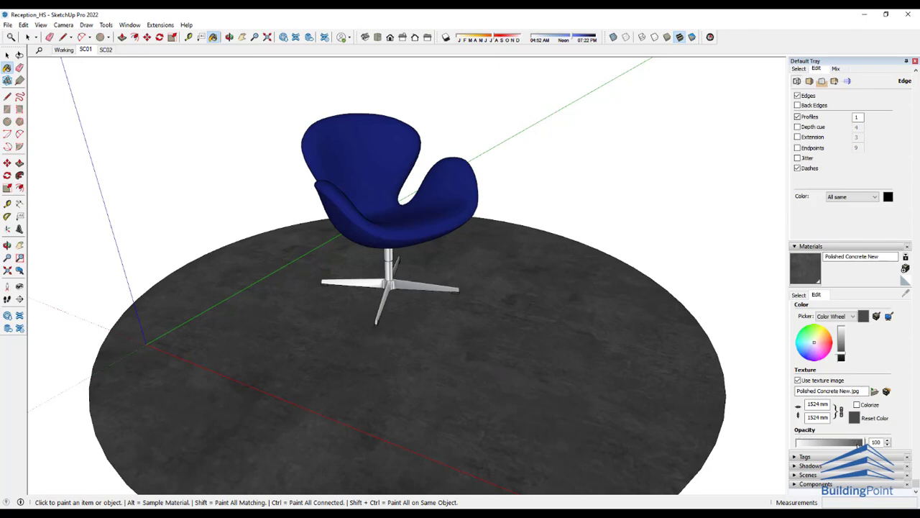
mouse_move(863, 443)
mouse_down()
mouse_move(847, 448)
mouse_move(859, 448)
mouse_up()
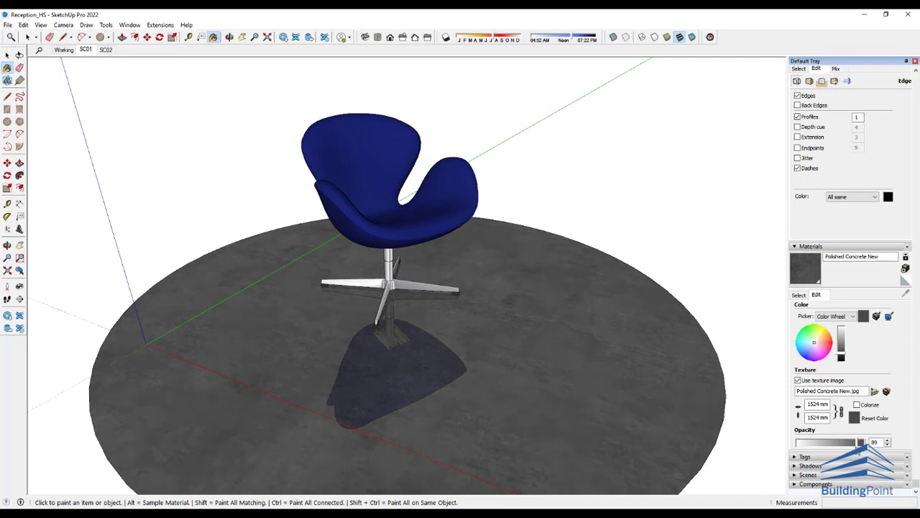
middle_drag(446, 370, 417, 357)
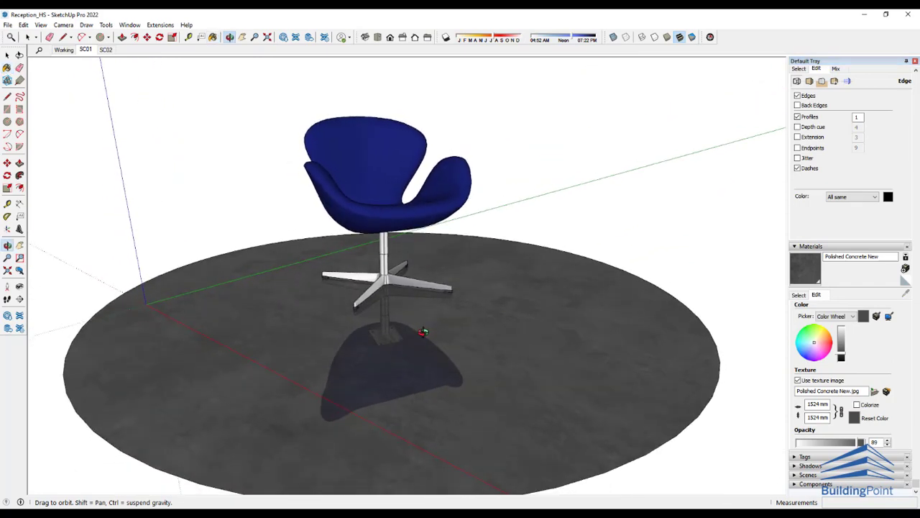
mouse_move(424, 332)
mouse_down()
mouse_move(437, 335)
mouse_move(437, 312)
mouse_up()
key(b)
scroll(393, 309, up, 3)
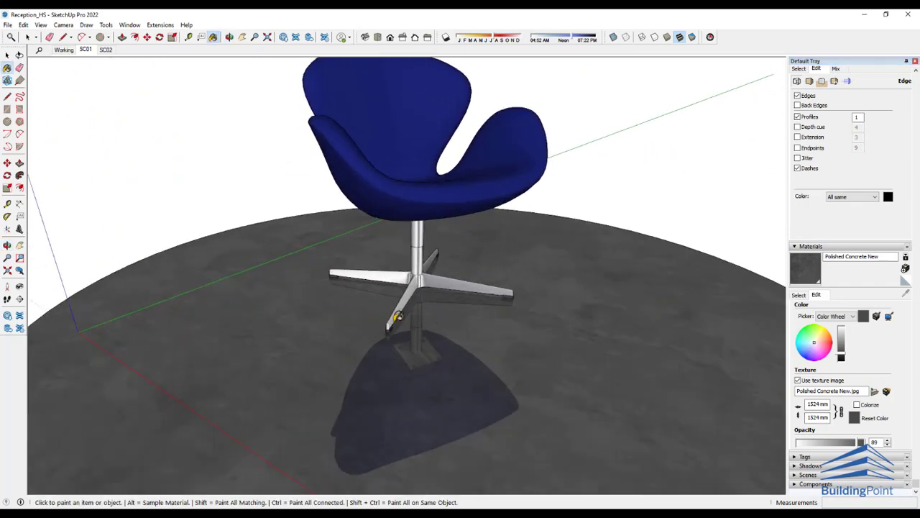
scroll(396, 316, down, 3)
mouse_move(376, 329)
middle_down()
mouse_move(485, 319)
mouse_move(493, 335)
mouse_move(472, 182)
mouse_move(456, 395)
mouse_move(459, 192)
mouse_move(481, 372)
middle_up()
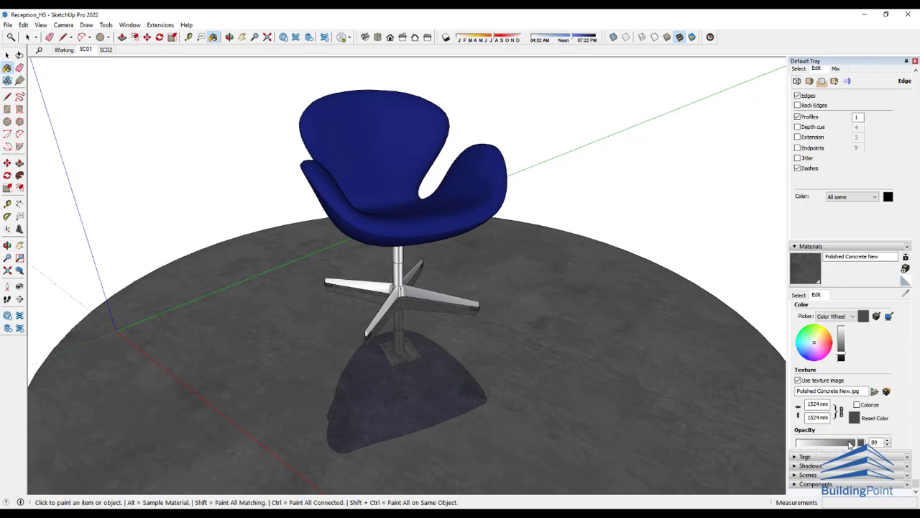
drag(851, 443, 865, 443)
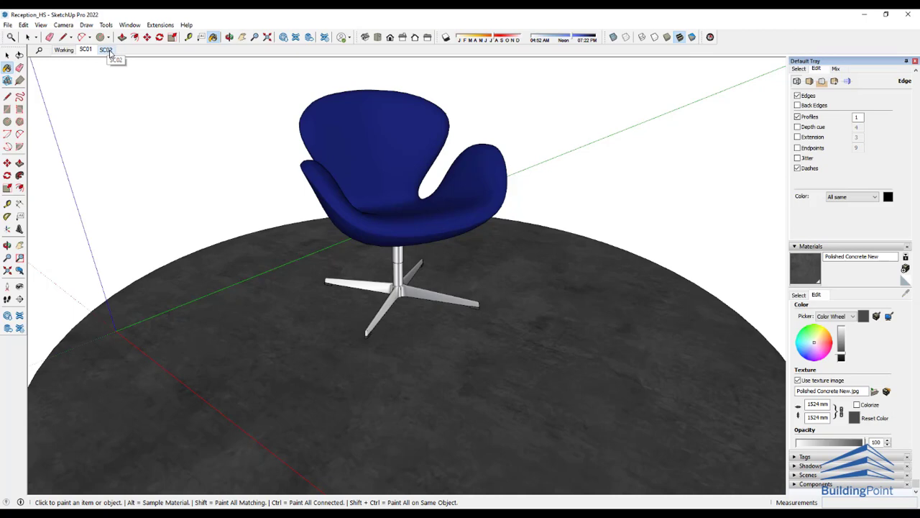
Open scene SC02, orbit out to inspect the building and reception group, then return to SC02.
click(108, 50)
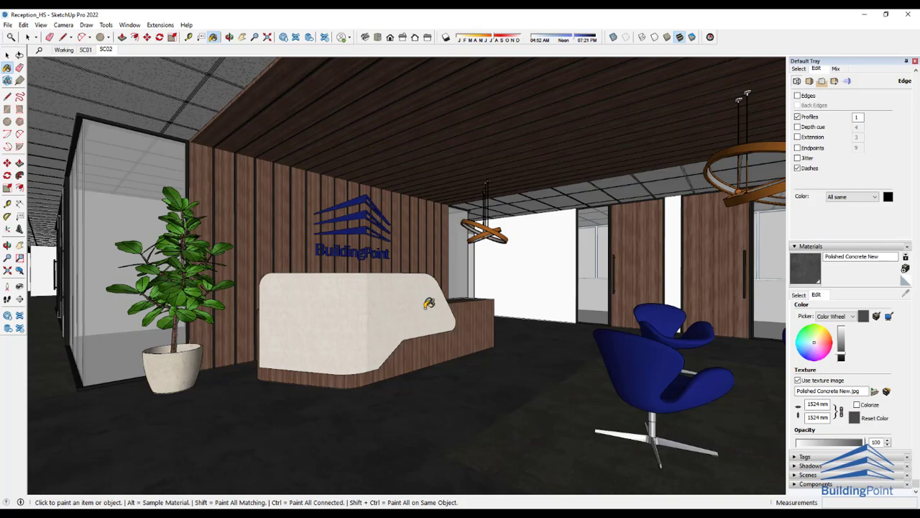
scroll(429, 303, down, 10)
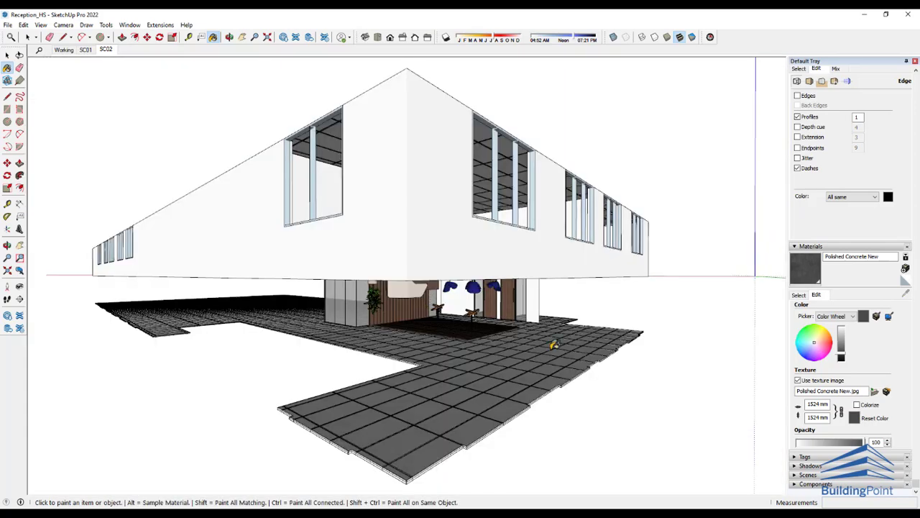
mouse_move(555, 345)
middle_down()
mouse_move(570, 329)
mouse_move(551, 267)
mouse_move(503, 302)
mouse_move(410, 327)
middle_up()
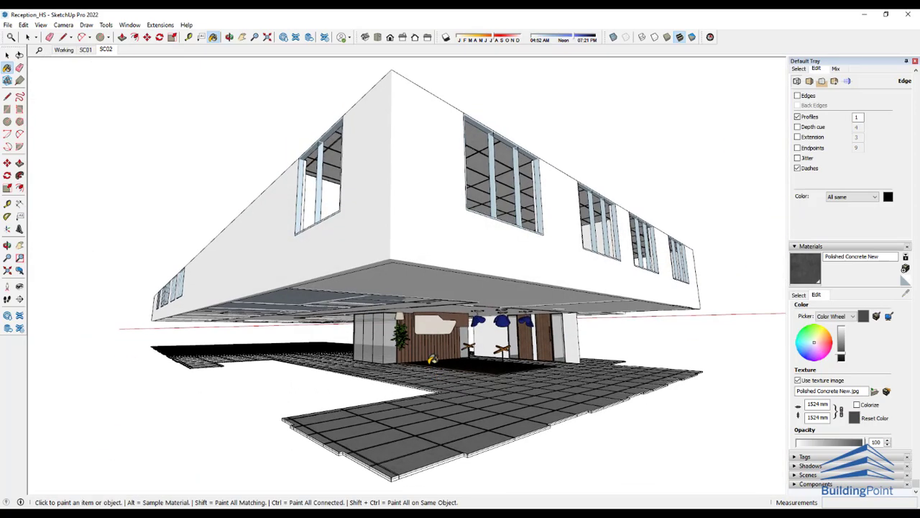
click(7, 55)
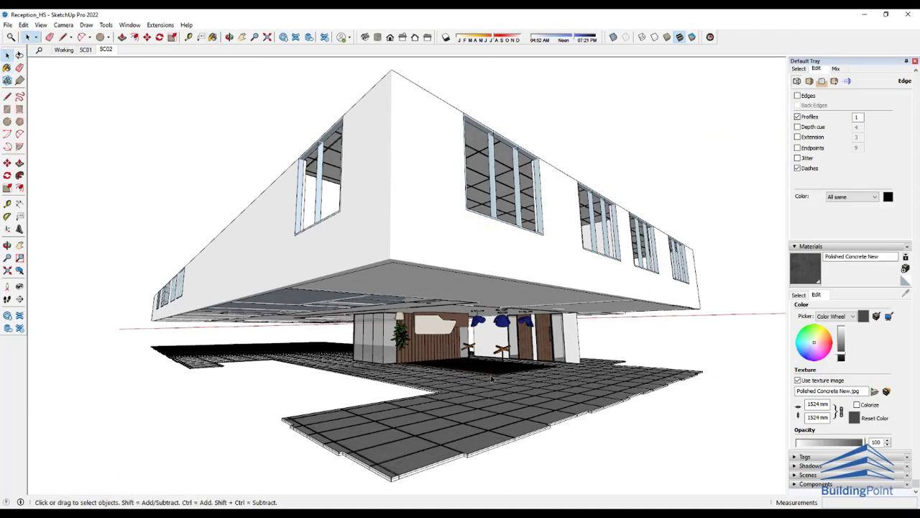
click(430, 334)
middle_drag(430, 333, 536, 432)
click(541, 436)
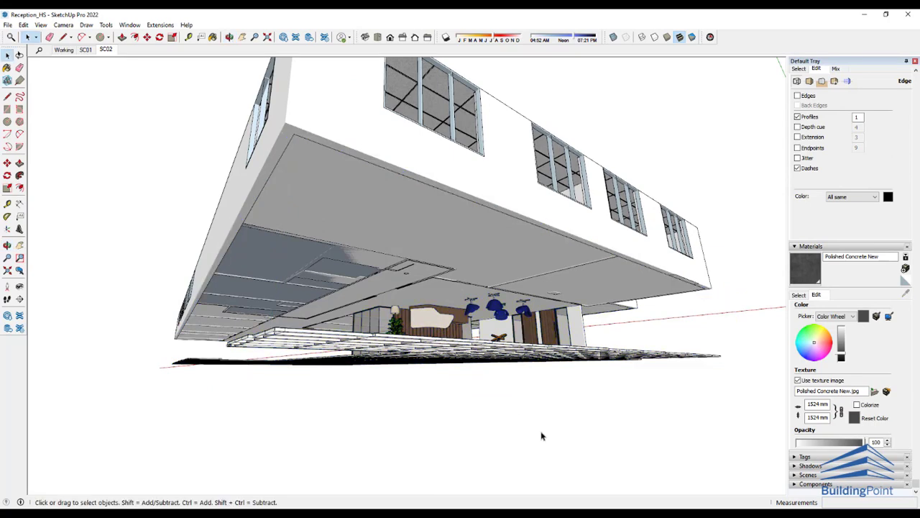
middle_drag(481, 365, 461, 359)
click(106, 49)
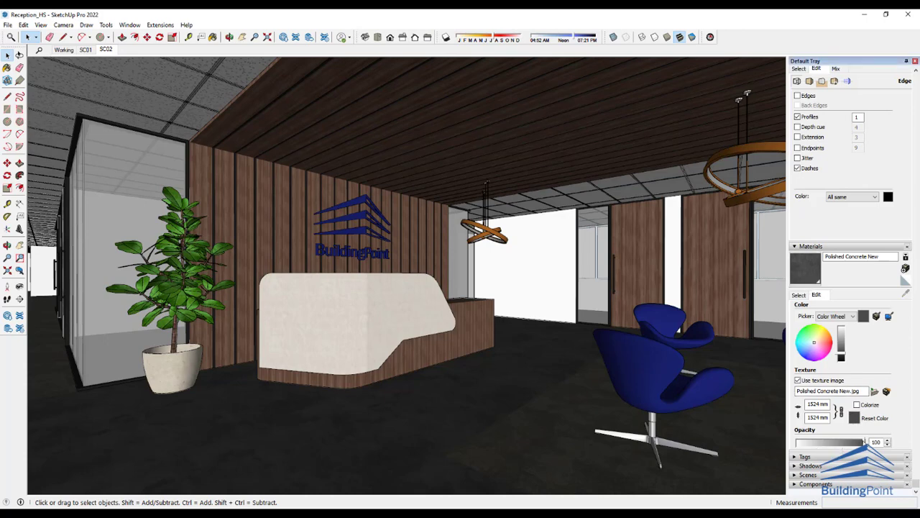
Lower the Polished Concrete New opacity to 83 so the mirrored copies show as reflections.
mouse_move(864, 441)
mouse_down()
mouse_move(837, 452)
mouse_move(854, 453)
mouse_up()
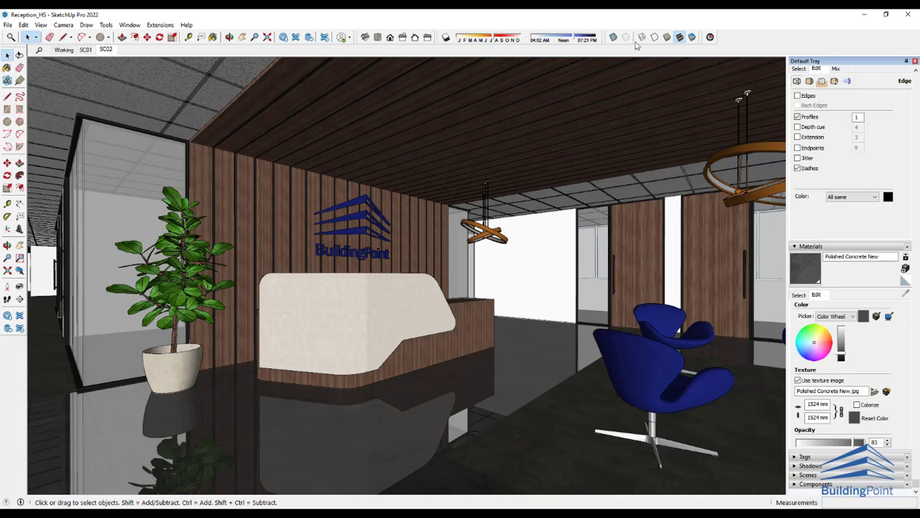
Turn on shadows in the model.
click(446, 38)
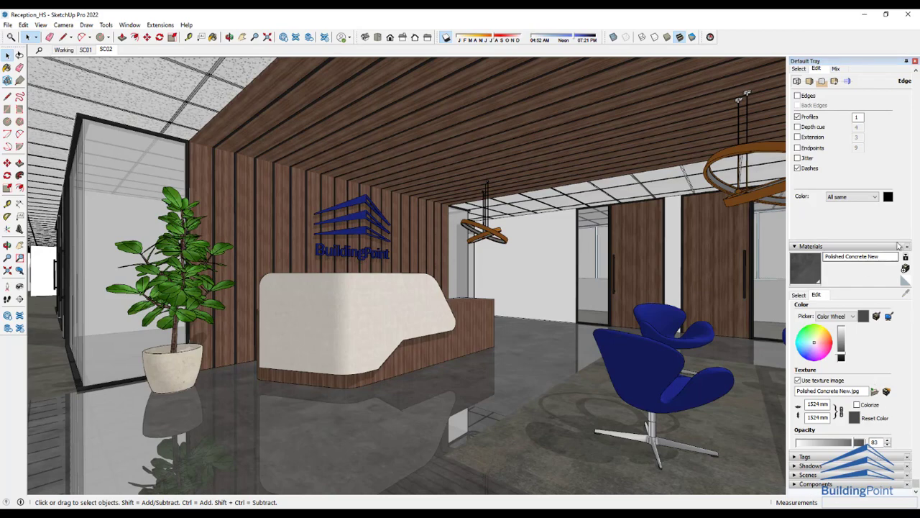
Collapse and re-expand the Styles panel in the Default Tray, checking the tray options menu without changes.
scroll(911, 218, up, 3)
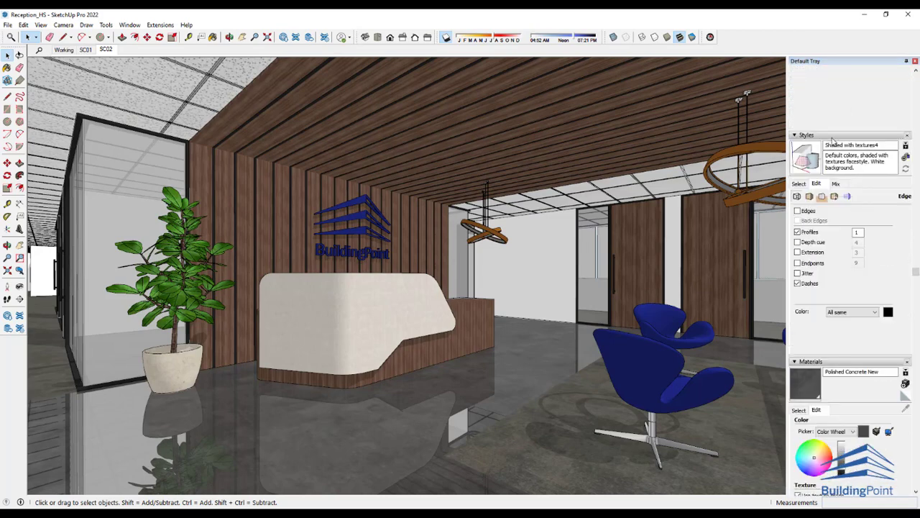
click(833, 136)
click(836, 238)
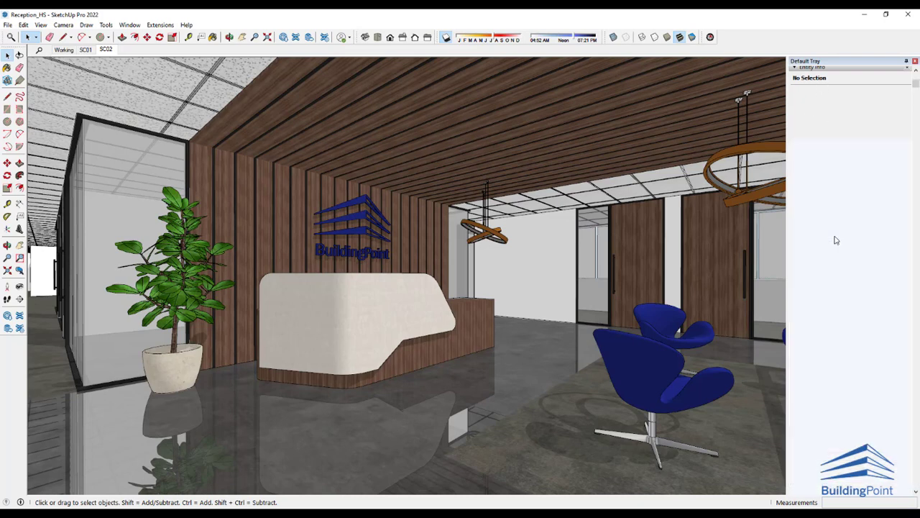
click(137, 26)
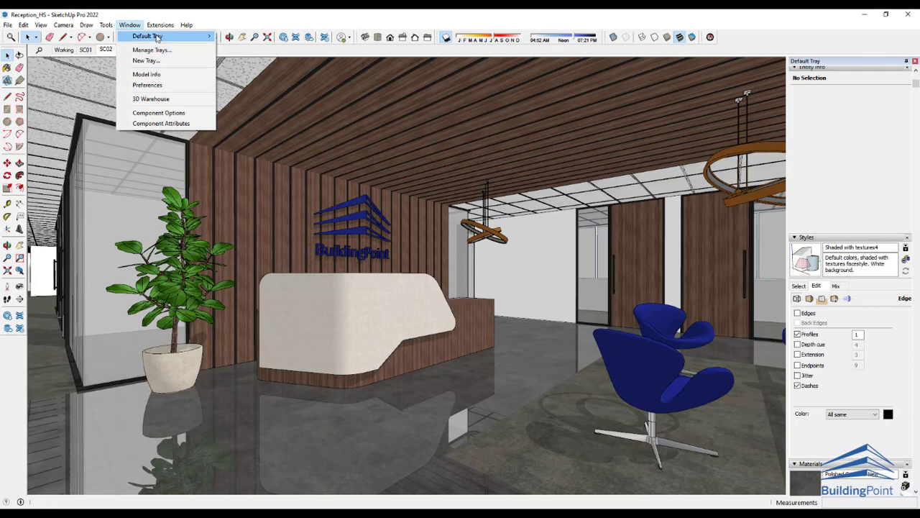
mouse_move(157, 37)
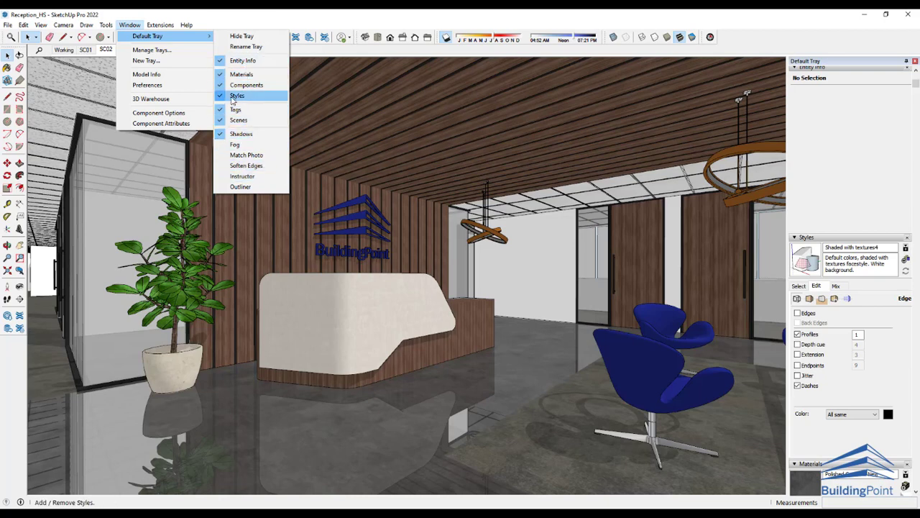
click(890, 332)
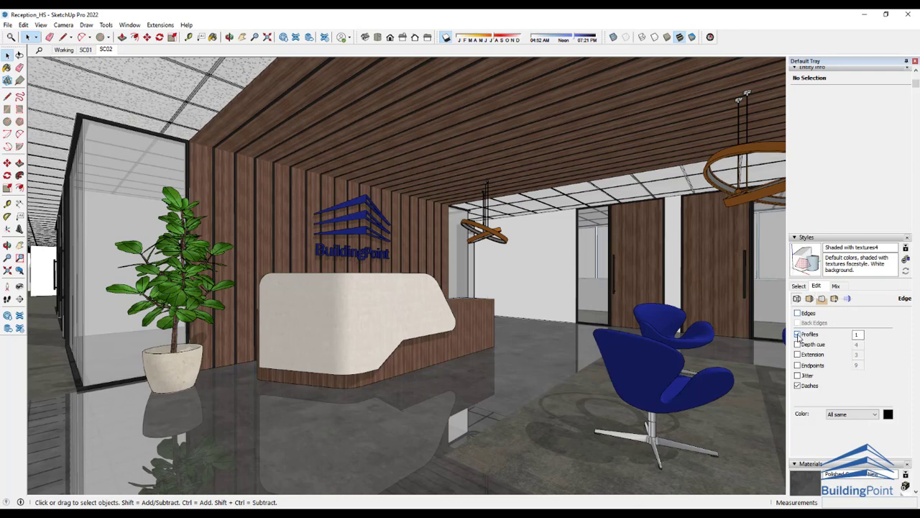
Uncheck Profiles in the Edge settings and update the Shaded with textures4 style.
click(798, 336)
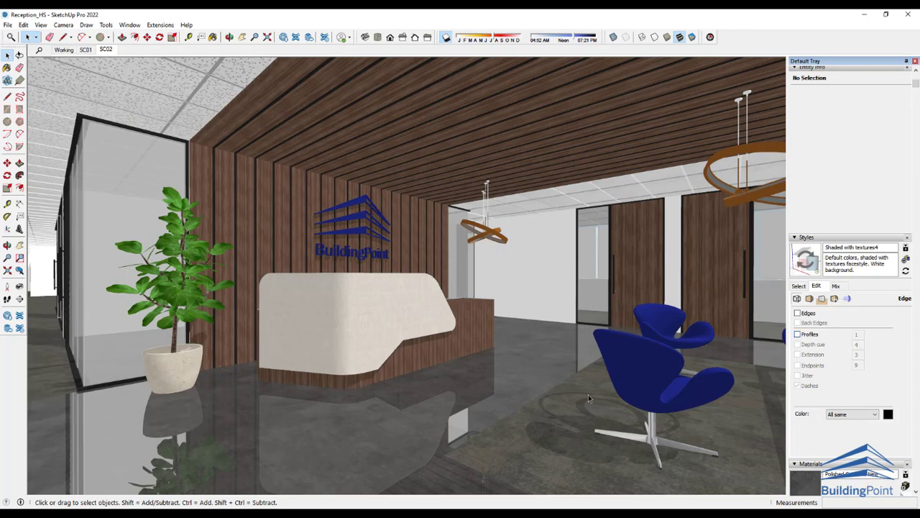
click(805, 261)
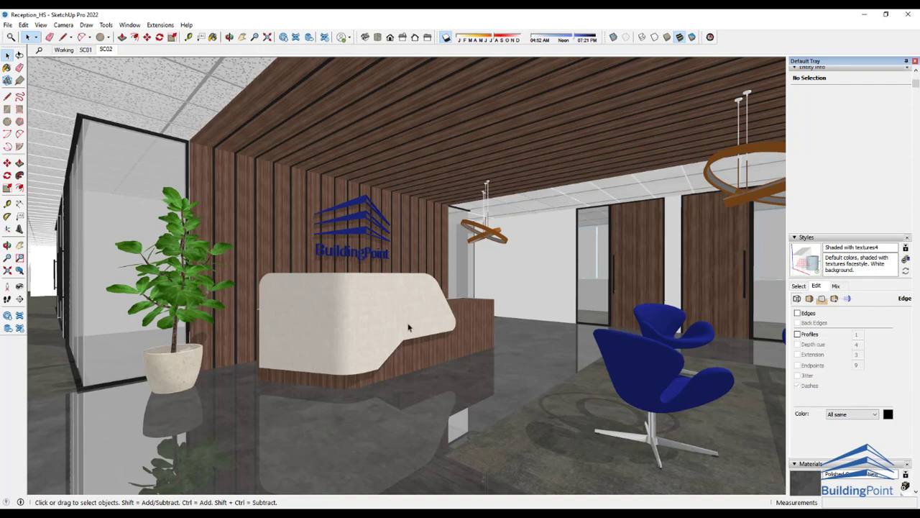